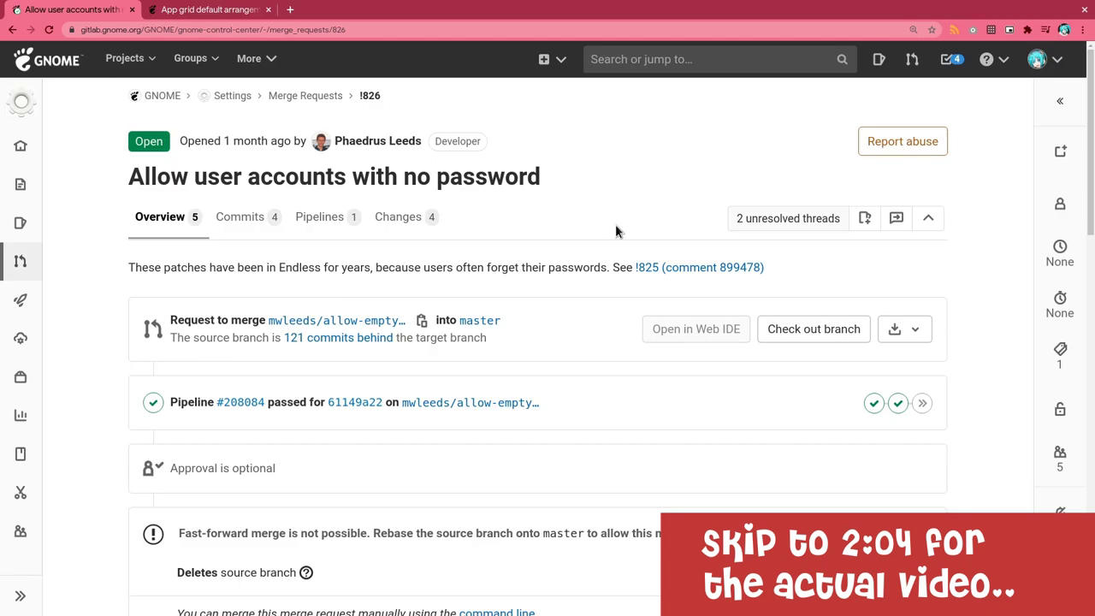
# Step: Highlight the merge request's title and description paragraph, then clear the selection
pyautogui.tripleClick(489, 174)
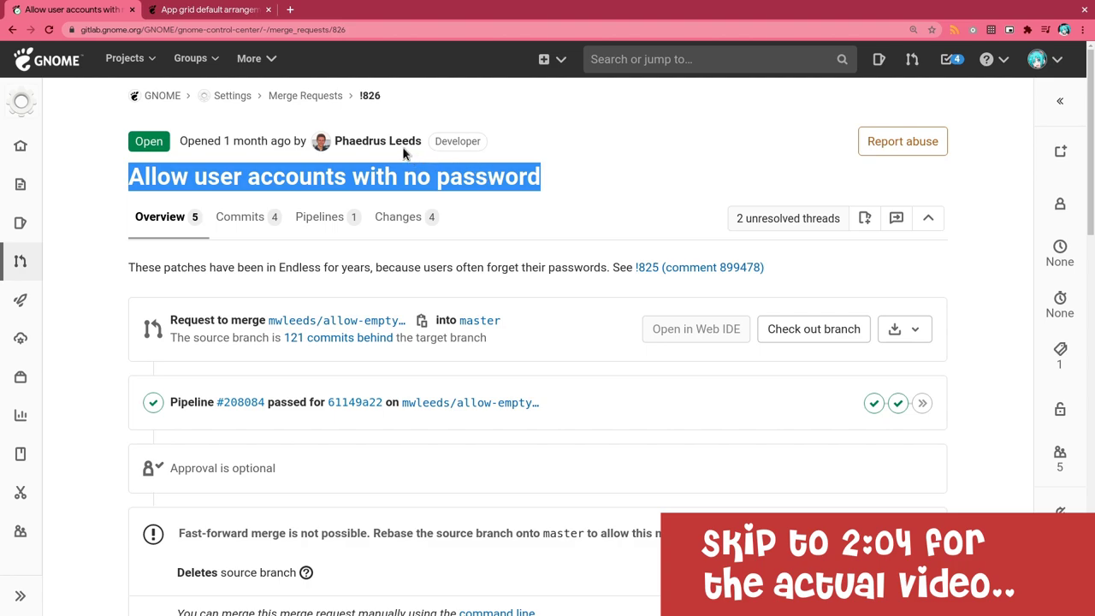
pyautogui.tripleClick(367, 270)
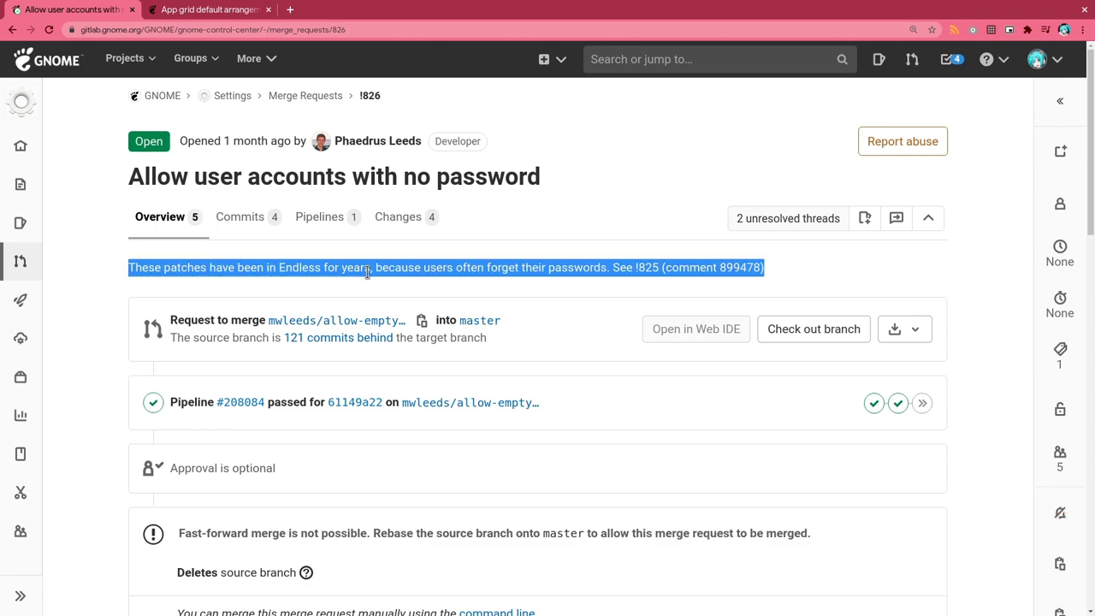
pyautogui.click(439, 280)
# Step: Switch to the 'App grid default arrangement' issue and highlight its title
pyautogui.click(232, 15)
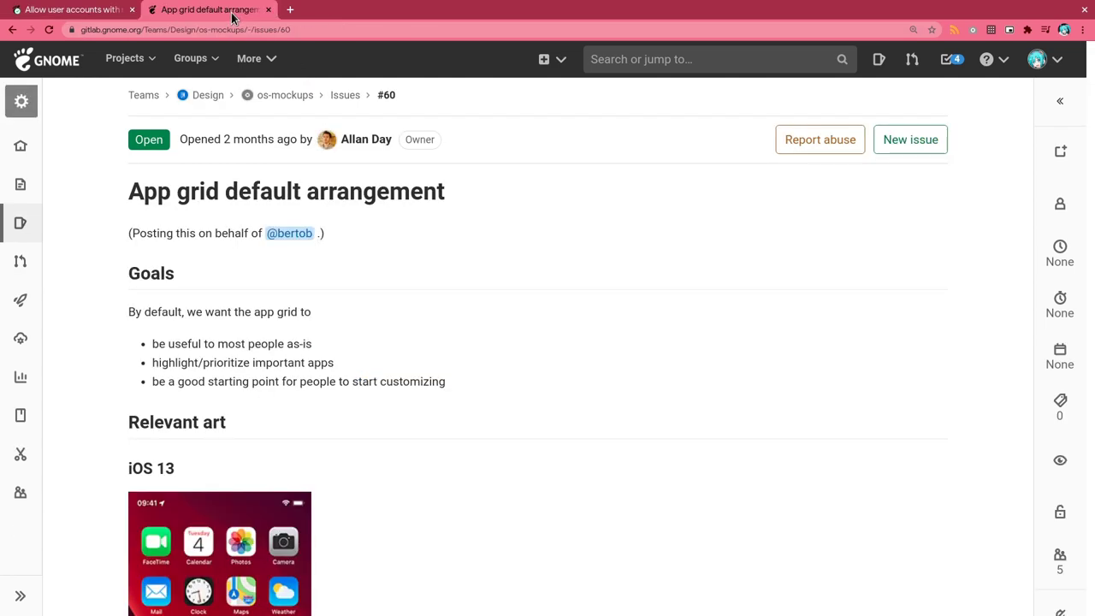
pyautogui.doubleClick(379, 195)
pyautogui.click(379, 195)
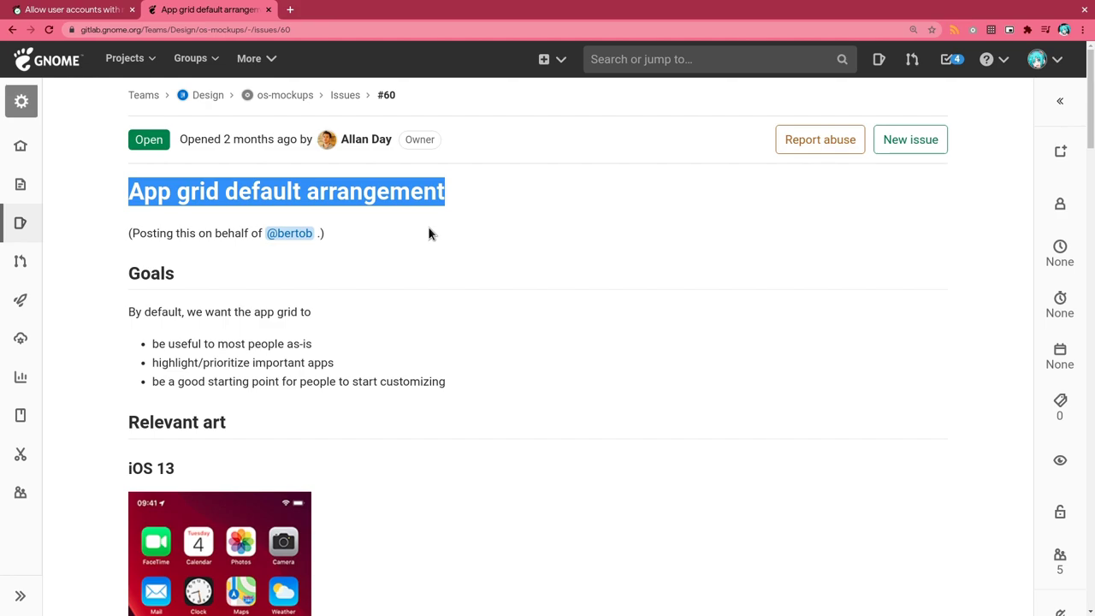
pyautogui.click(429, 232)
pyautogui.scroll(-5, 429, 233)
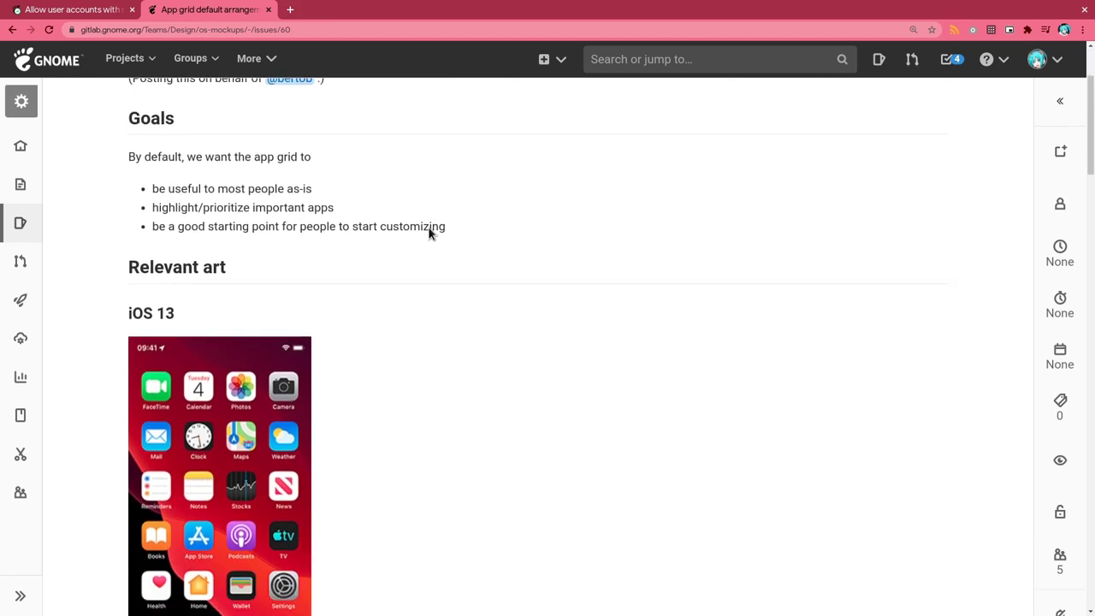
pyautogui.scroll(-1, 427, 229)
# Step: Scroll the issue, highlighting the Relevant art heading and 'Books' in the iOS and First page lists
pyautogui.tripleClick(219, 151)
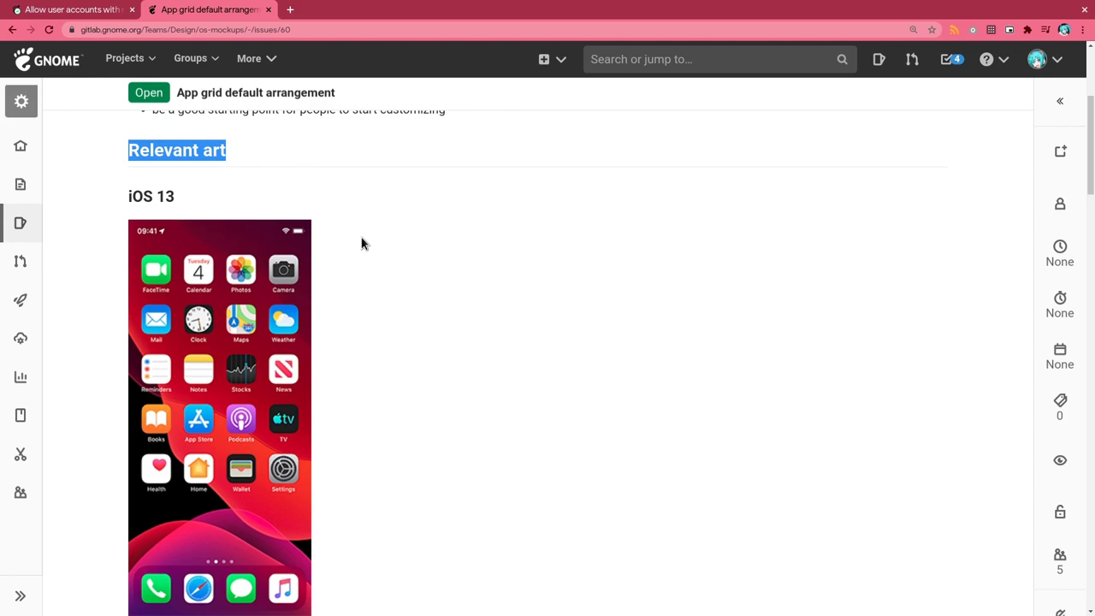
pyautogui.scroll(-5, 361, 244)
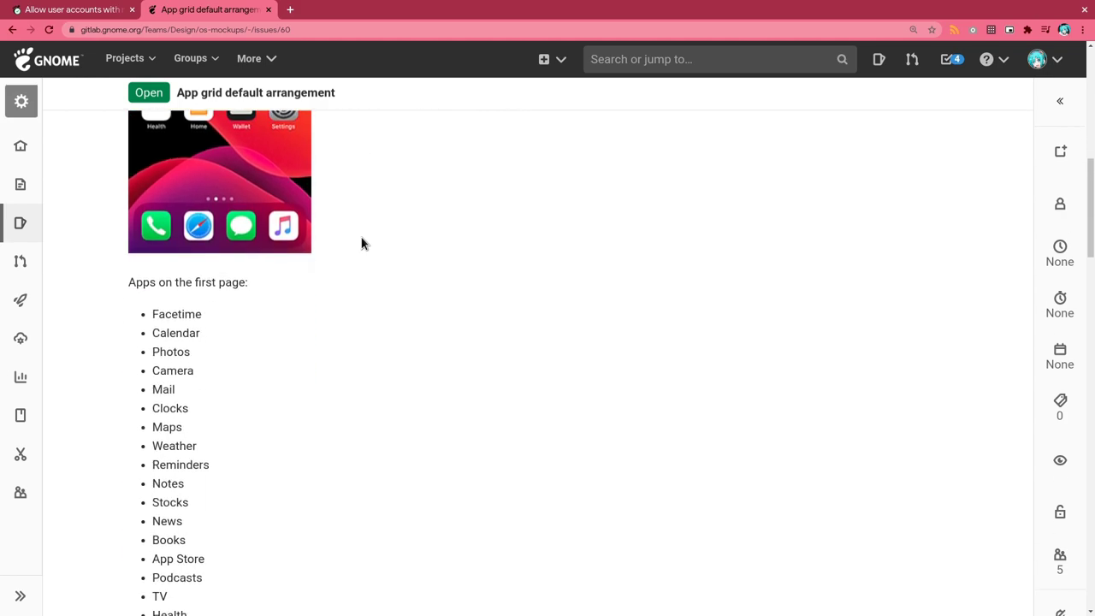
pyautogui.scroll(-1, 361, 244)
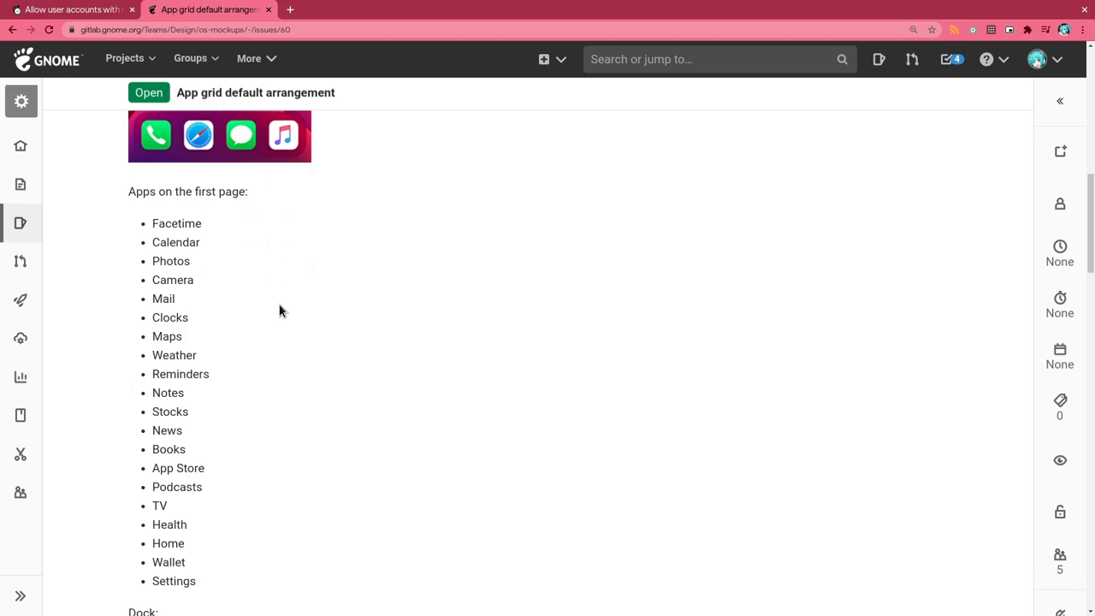
pyautogui.doubleClick(176, 447)
pyautogui.scroll(-2, 337, 373)
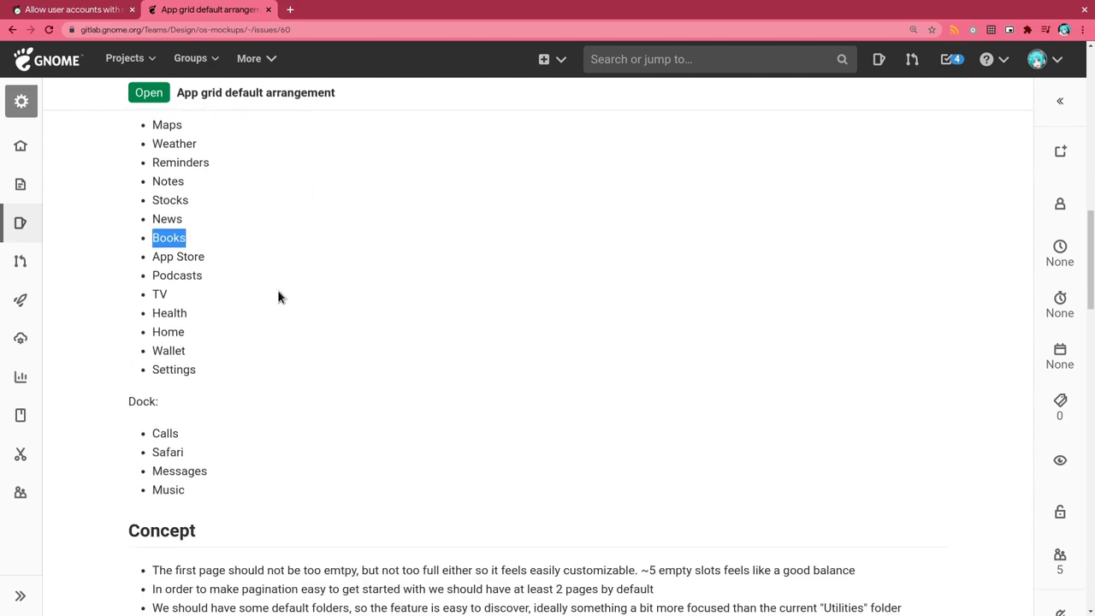
pyautogui.scroll(-4, 278, 292)
pyautogui.scroll(-2, 278, 290)
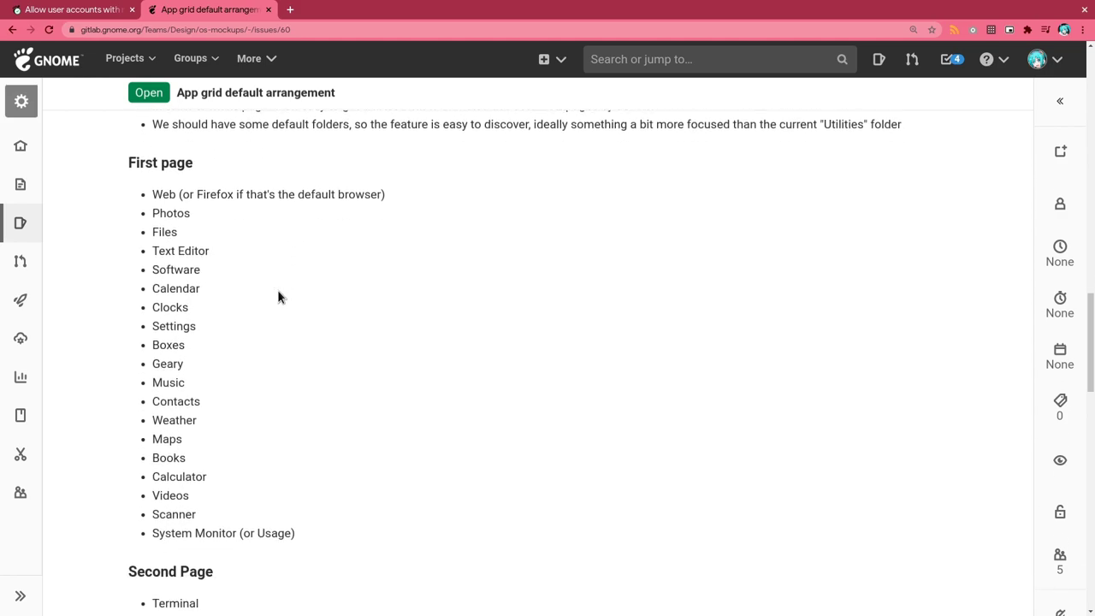
pyautogui.doubleClick(181, 337)
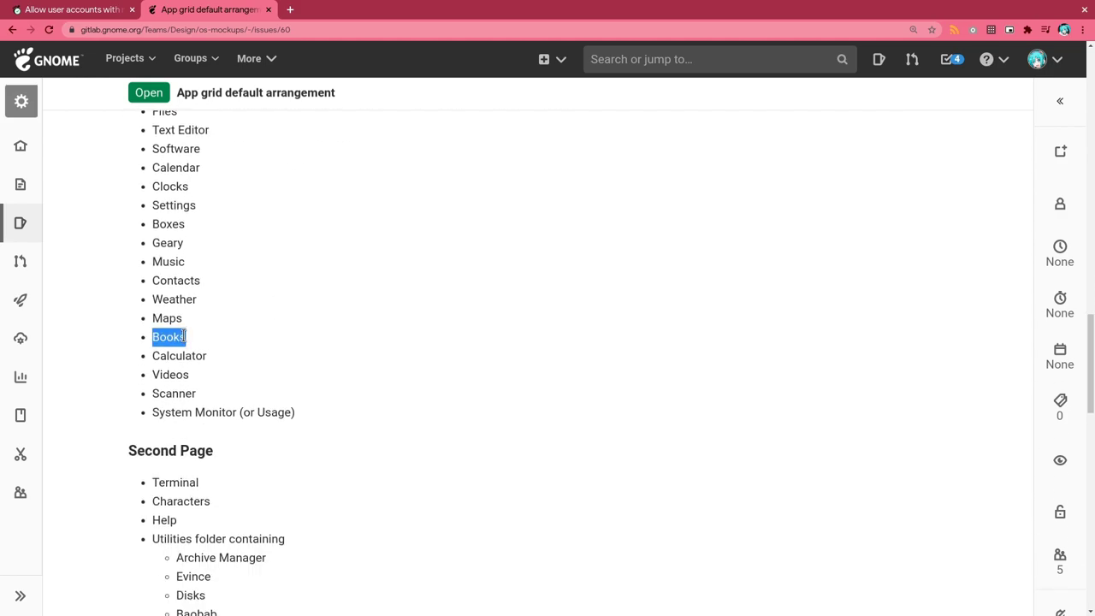
pyautogui.scroll(-7, 299, 323)
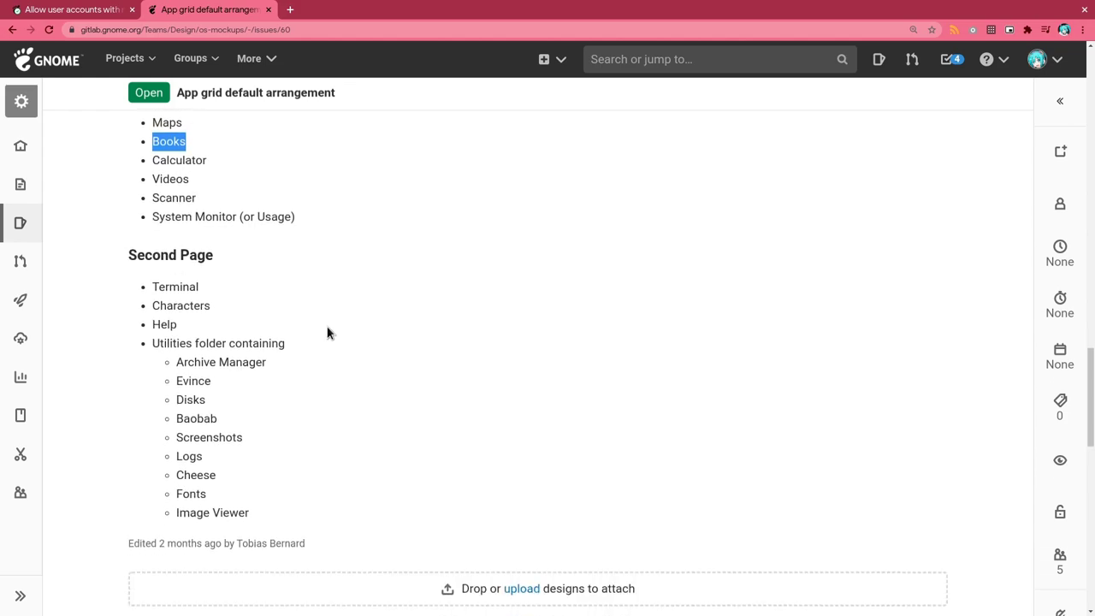
pyautogui.scroll(-5, 382, 323)
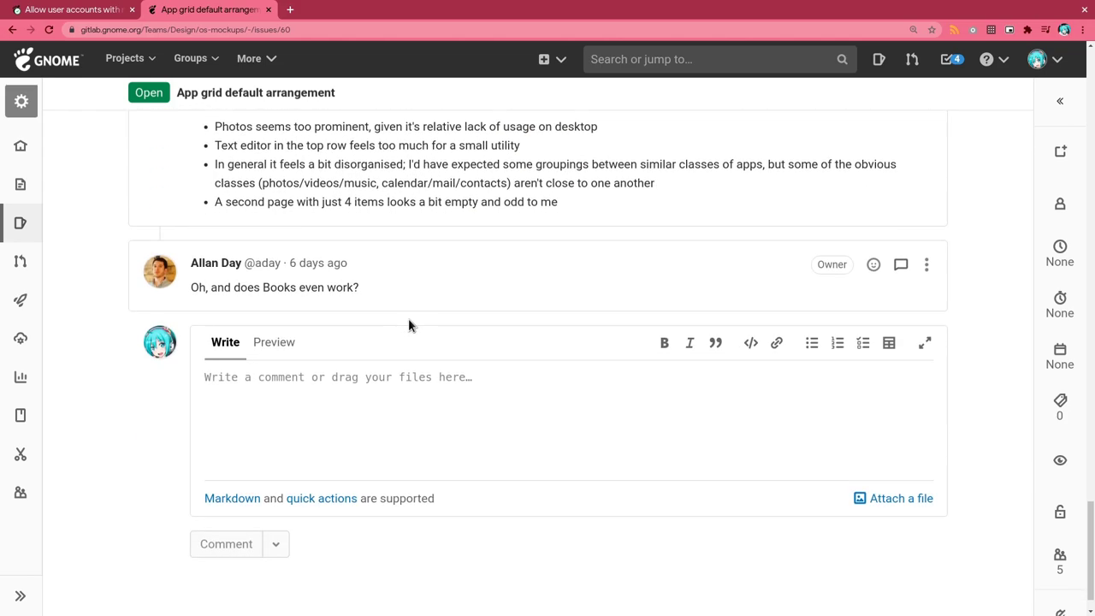
pyautogui.tripleClick(318, 248)
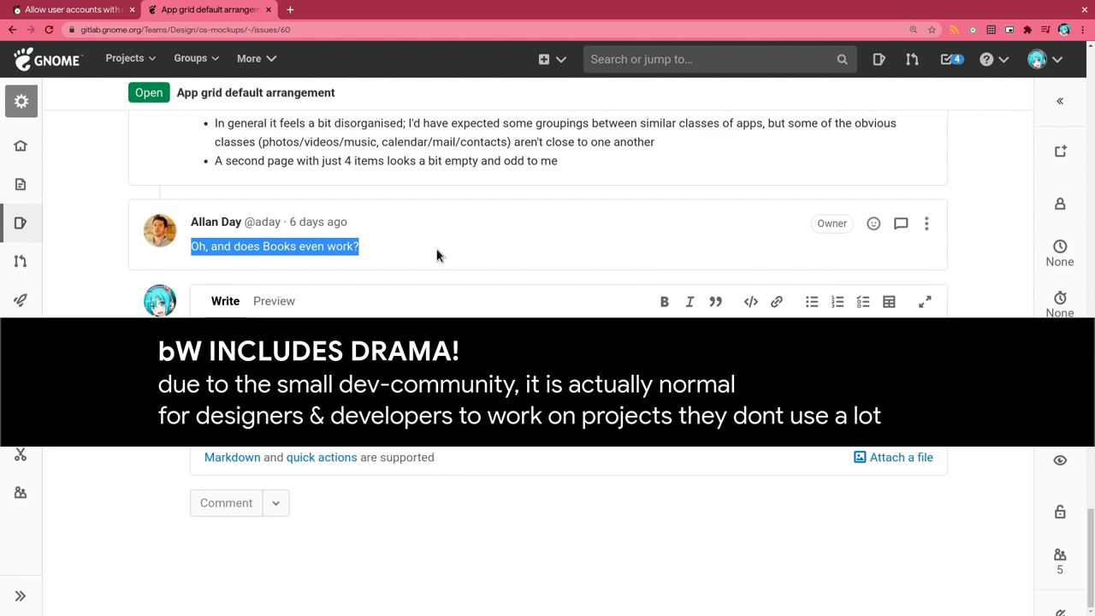
# Step: Back on merge request !826, reply 'oh, does EOS even have users??' to the forgotten-passwords comment
pyautogui.click(113, 16)
pyautogui.scroll(-7, 579, 215)
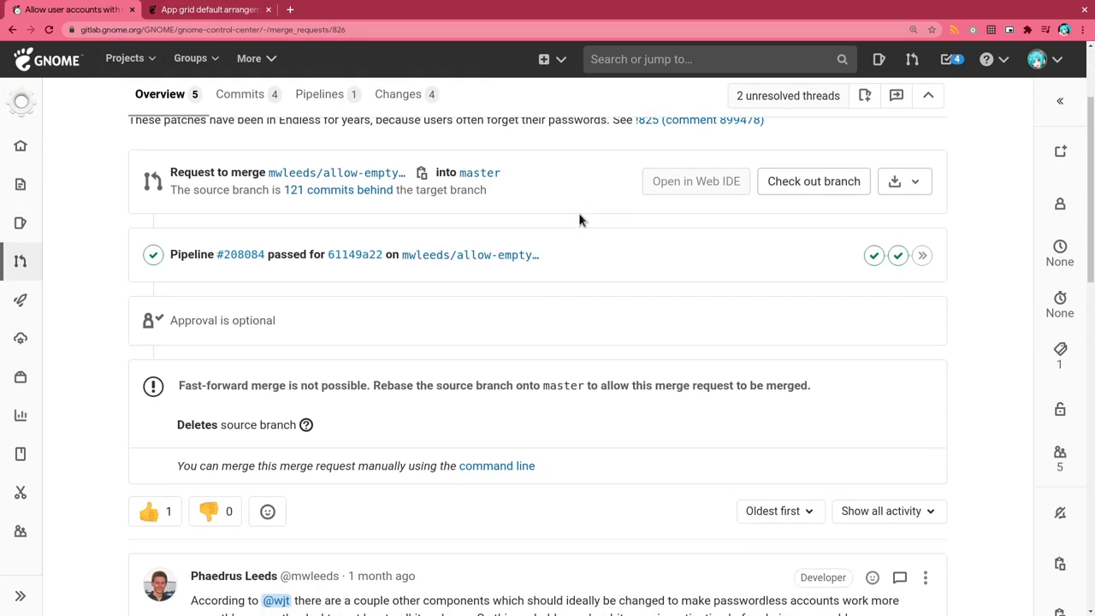
pyautogui.scroll(-5, 578, 219)
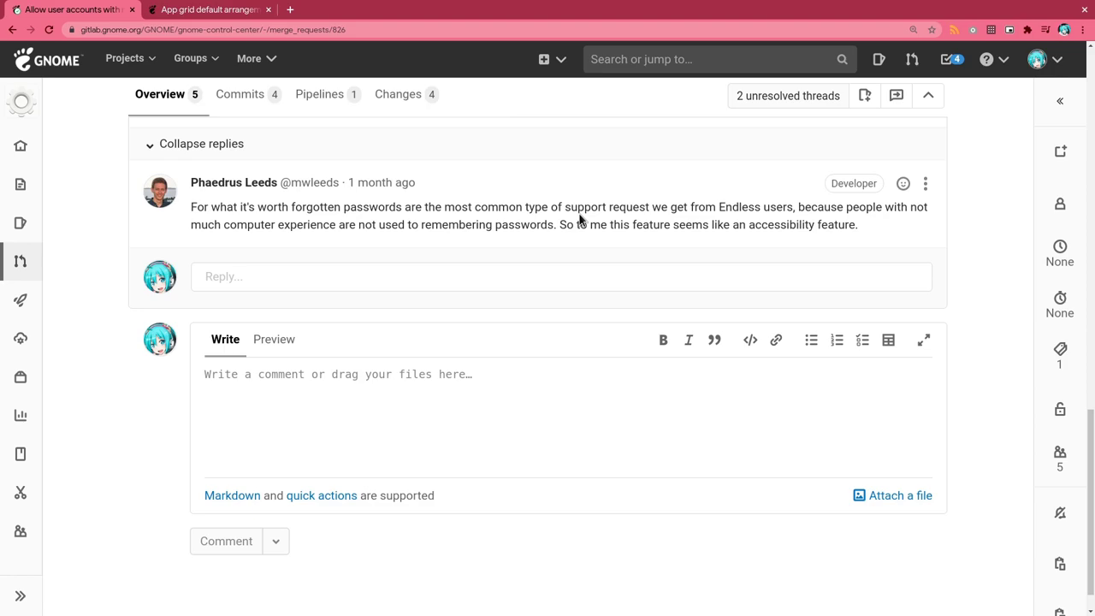
pyautogui.tripleClick(416, 207)
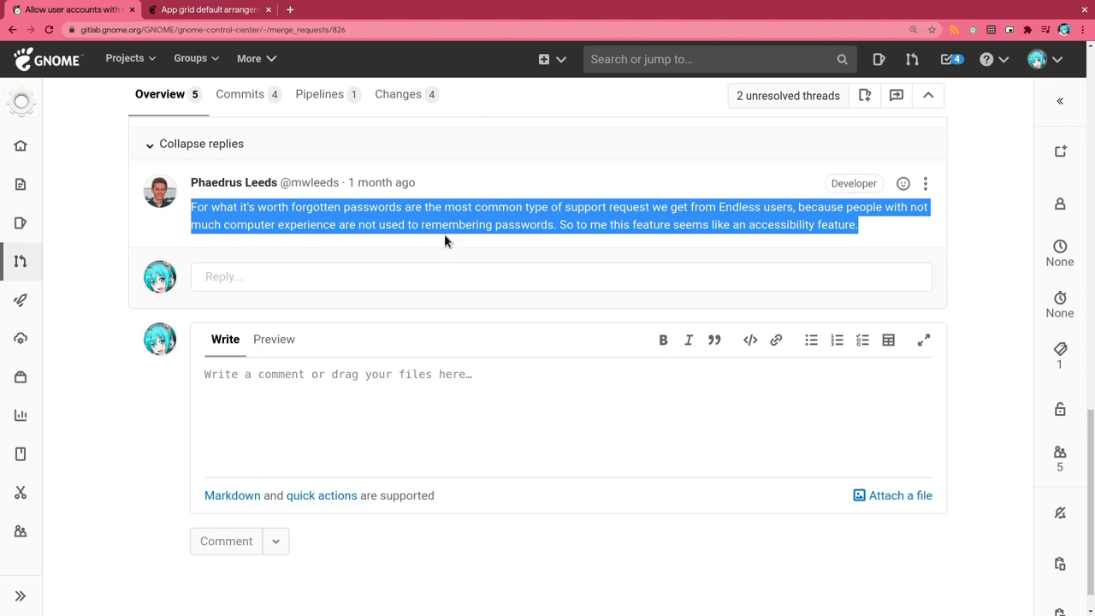
pyautogui.click(419, 277)
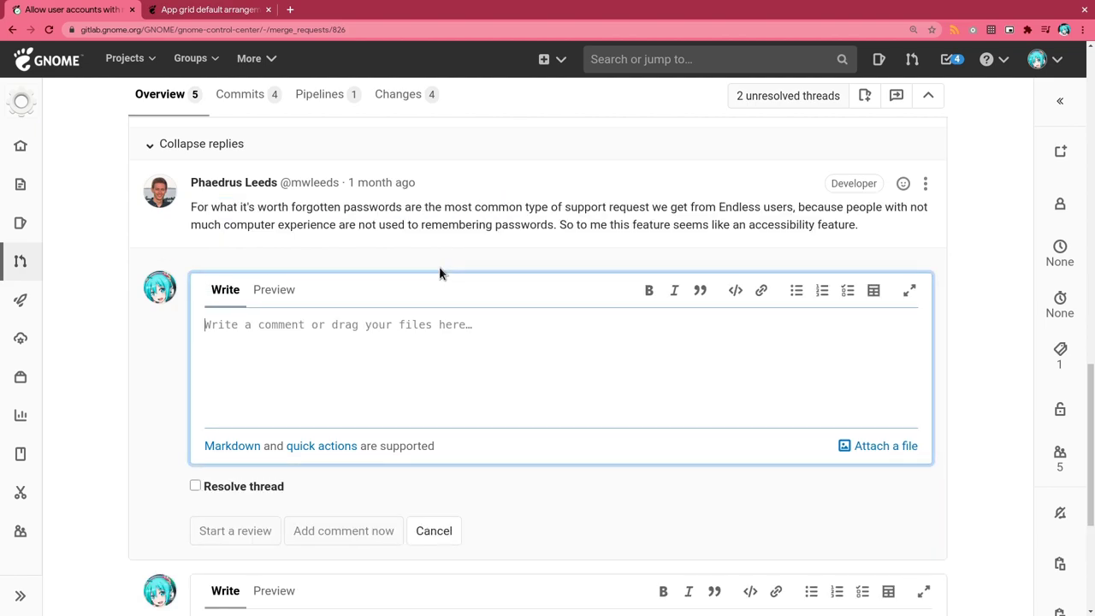
pyautogui.write('oh, does EOS ')
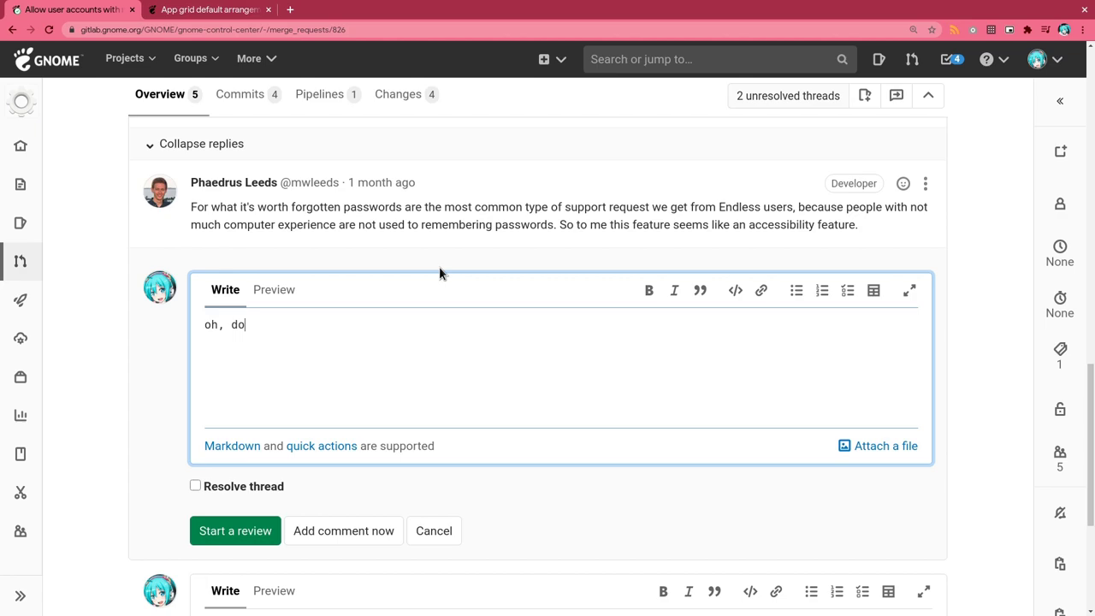
pyautogui.write('even have users??')
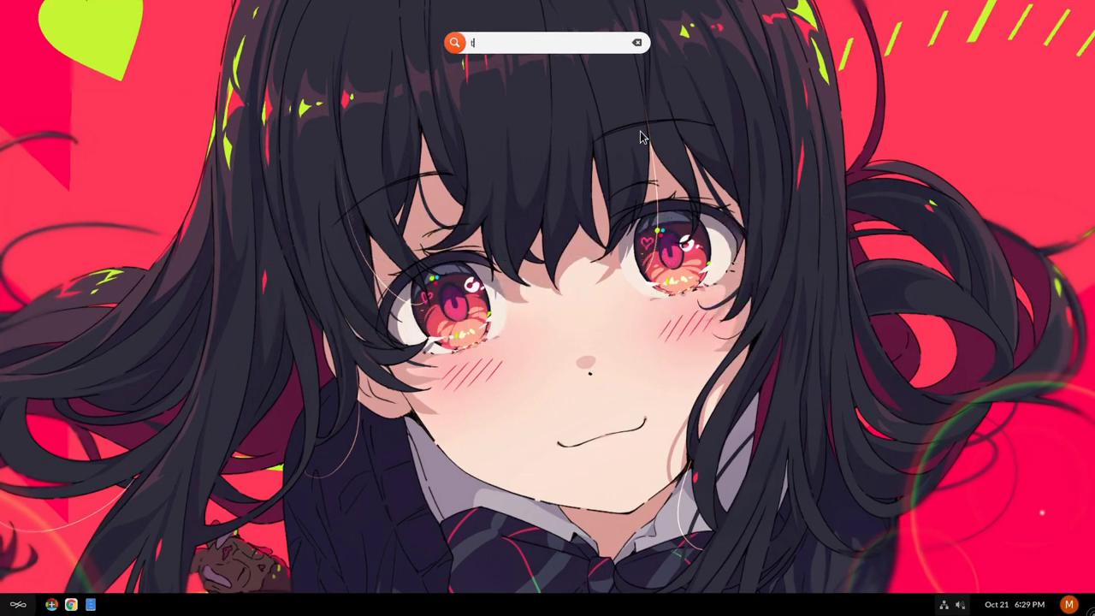
# Step: Launch Terminal and run eos-diagnostics to generate the diagnostic report
pyautogui.write('termi')
pyautogui.press('Return')
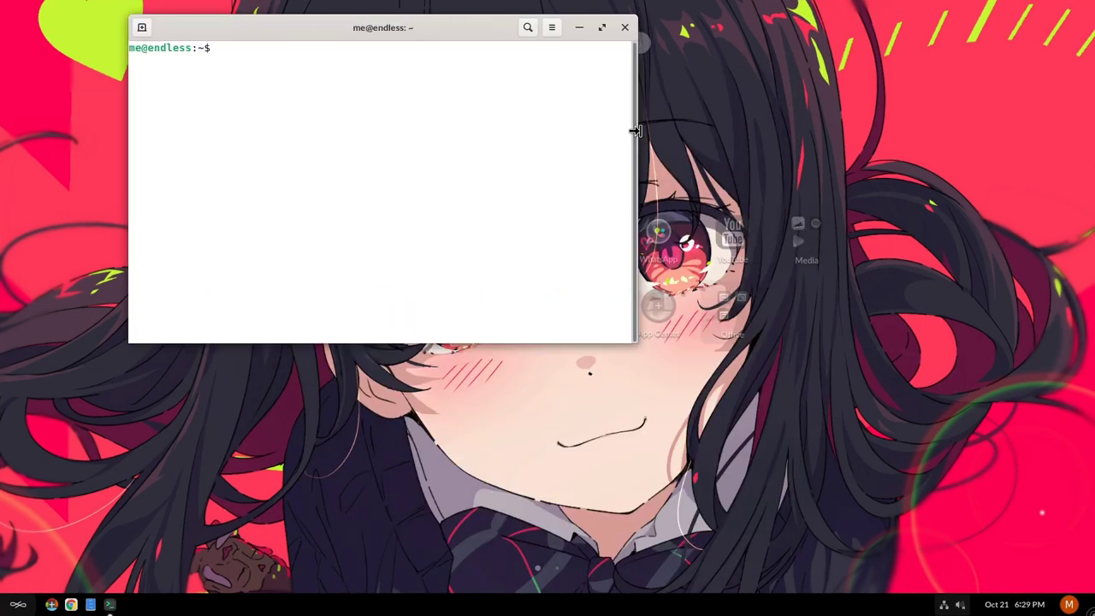
pyautogui.write('eos-diagn')
pyautogui.press('Tab')
pyautogui.press('Return')
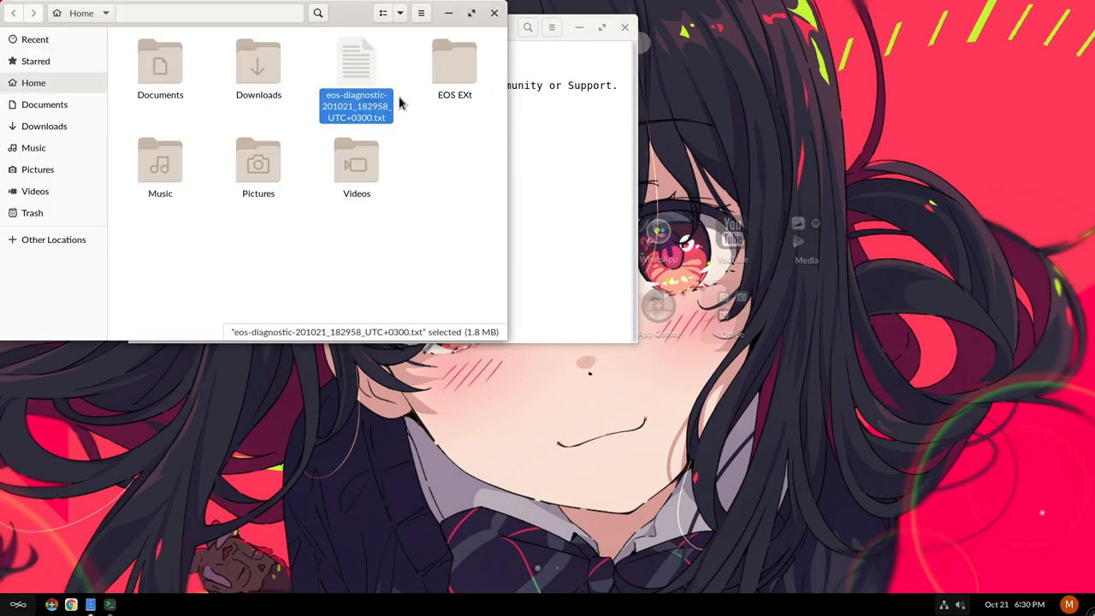
# Step: Open the eos-diagnostic report in Text Editor and highlight its ID_LIKE version line
pyautogui.doubleClick(361, 77)
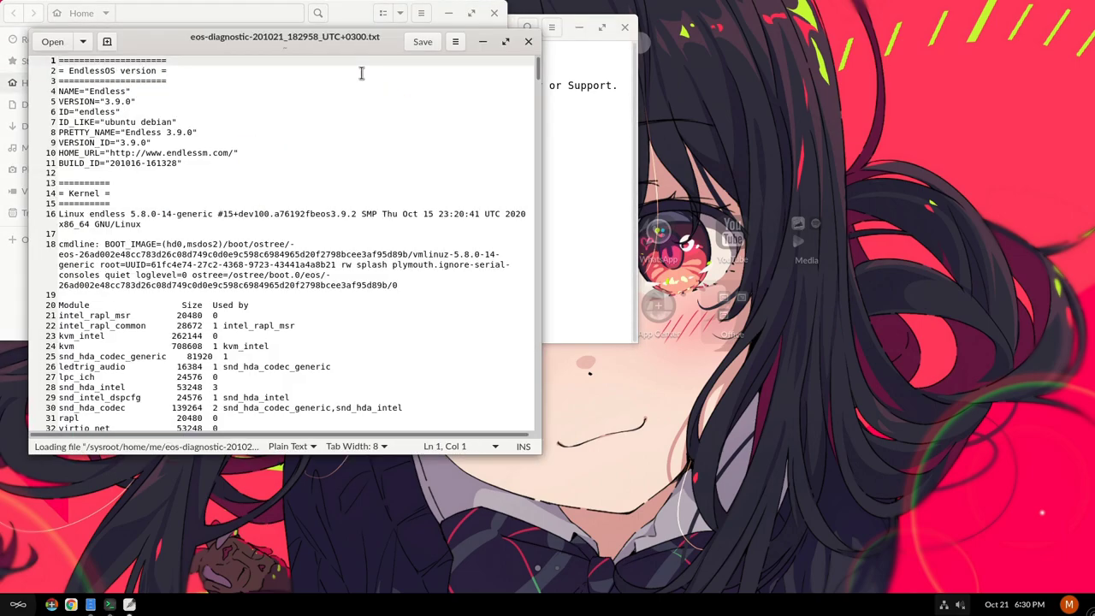
pyautogui.tripleClick(194, 121)
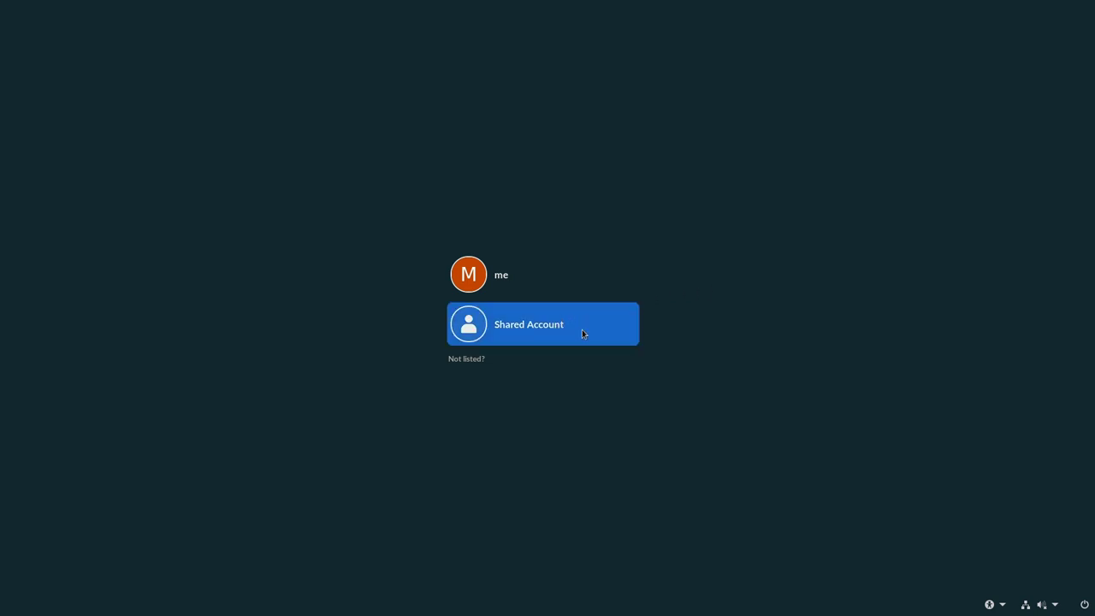
# Step: Select the user account and try a visible wrong password, which gets rejected
pyautogui.click(567, 283)
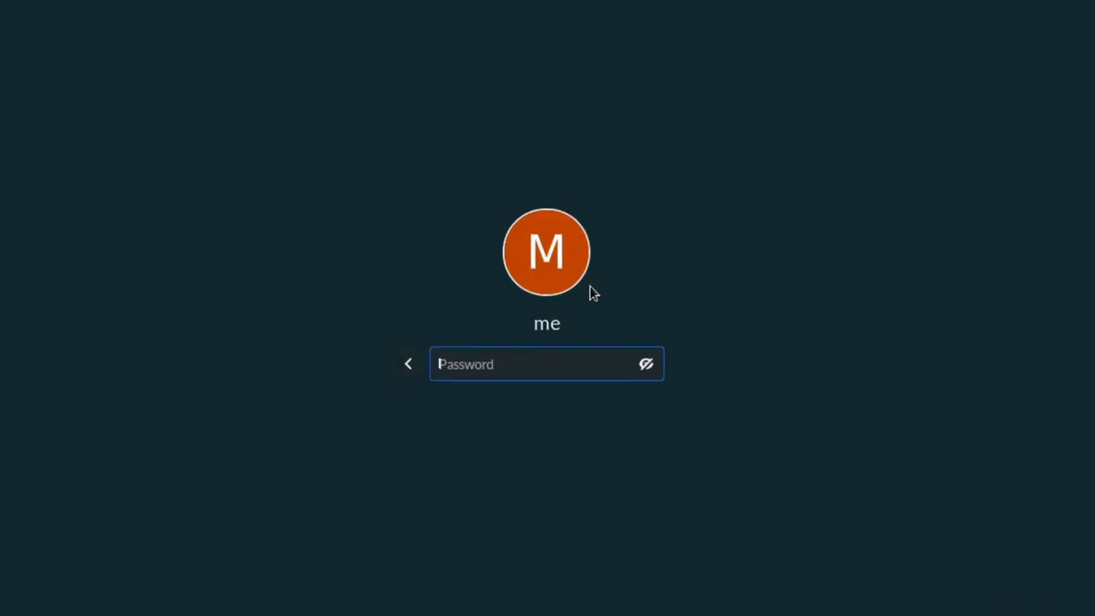
pyautogui.click(645, 364)
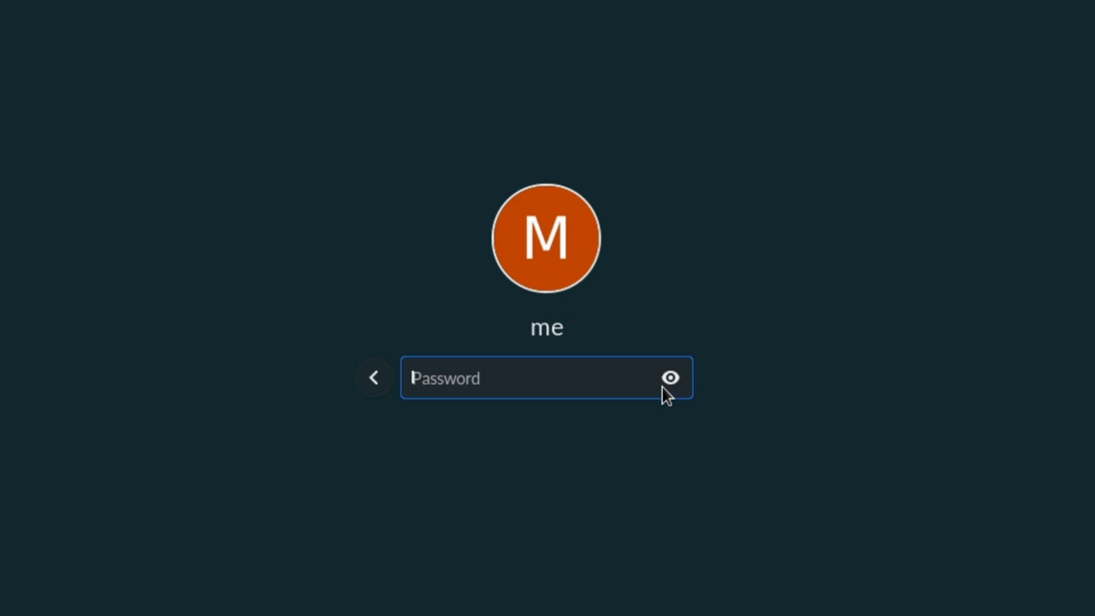
pyautogui.write('aaaa')
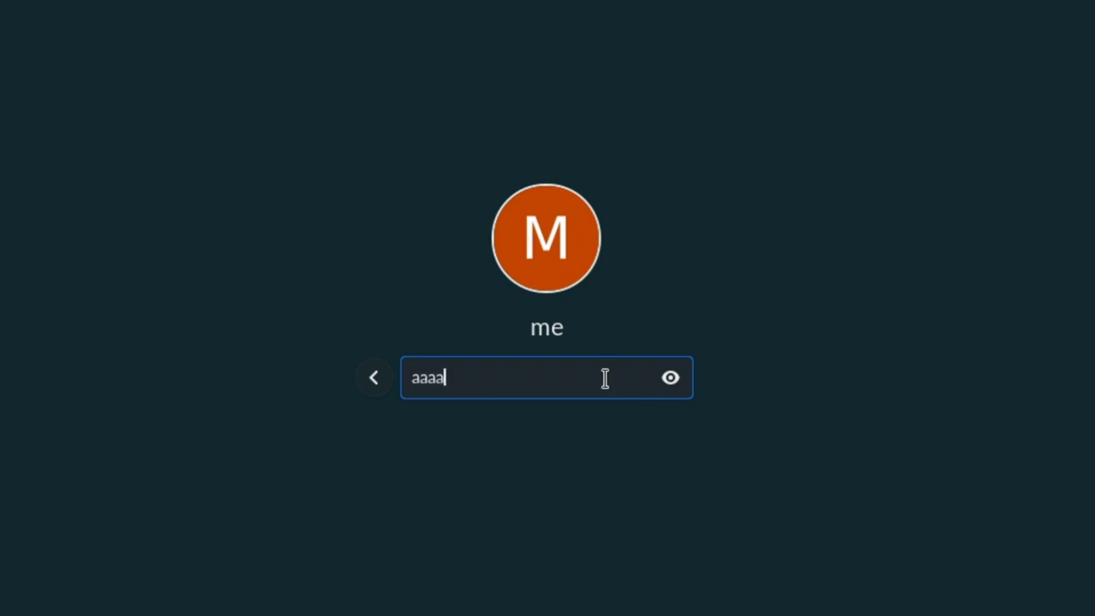
pyautogui.press('Return')
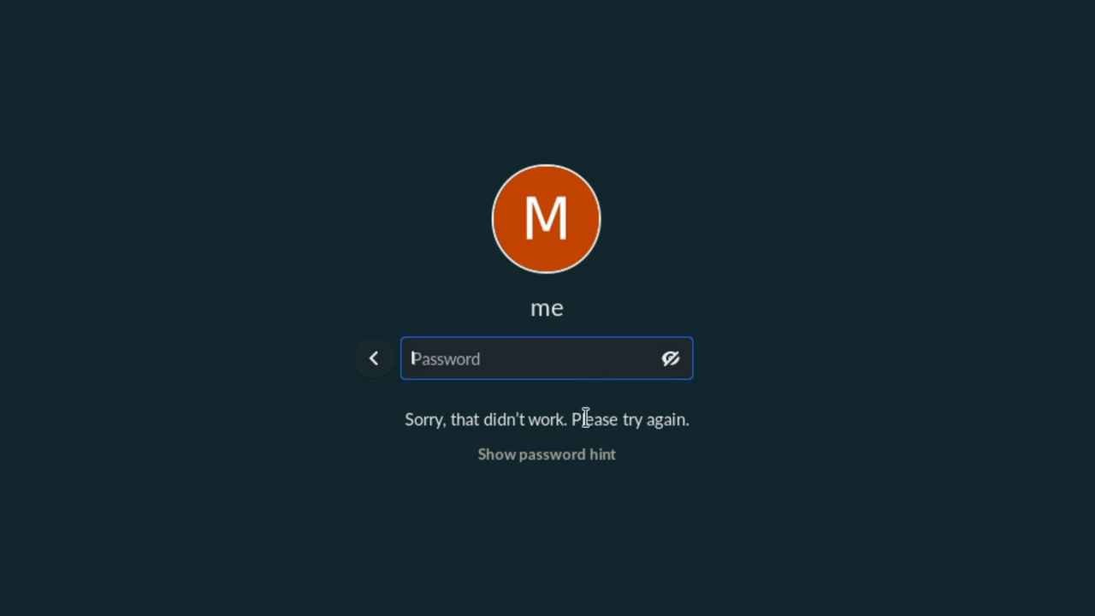
# Step: Reveal the password hint, then choose 'Forgot password?' to get the unlock-code prompt
pyautogui.click(573, 462)
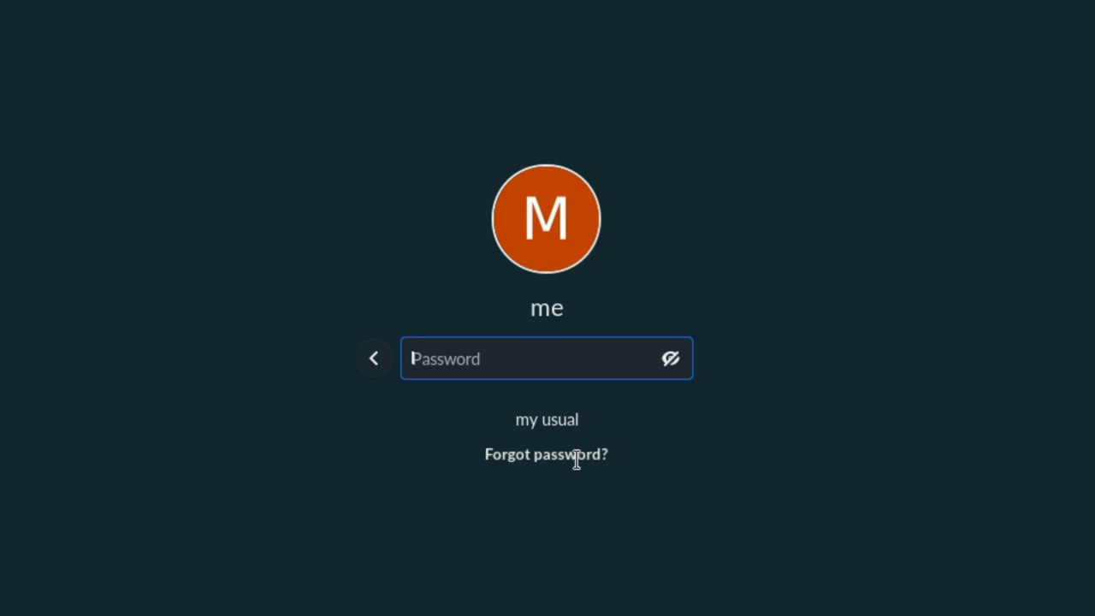
pyautogui.click(576, 454)
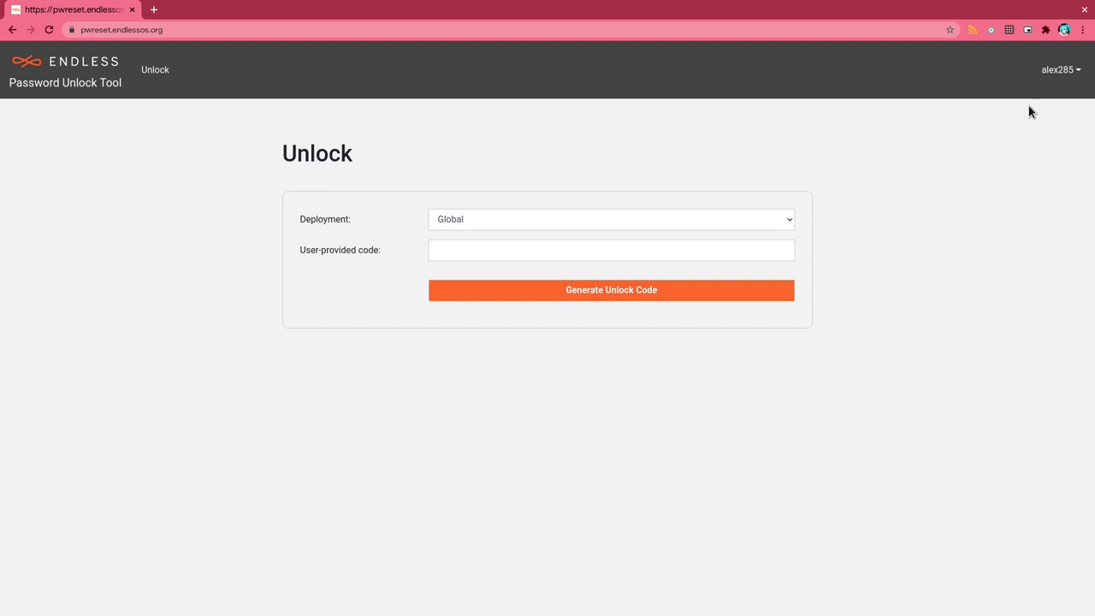
# Step: Enter the login screen's verification code as the user-provided code and generate an unlock code
pyautogui.click(1055, 72)
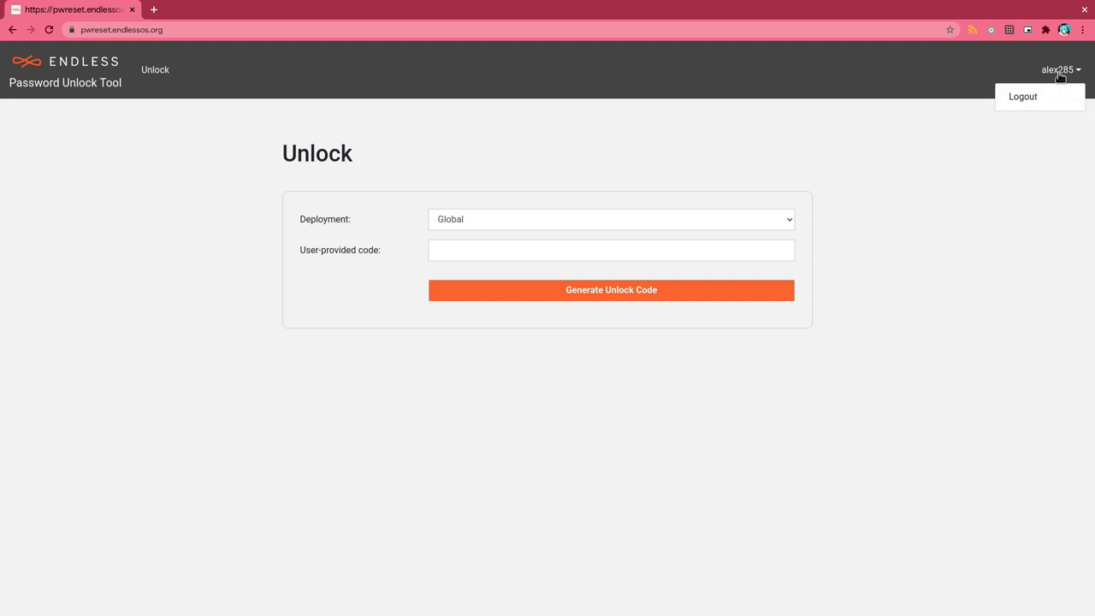
pyautogui.click(636, 167)
pyautogui.click(572, 250)
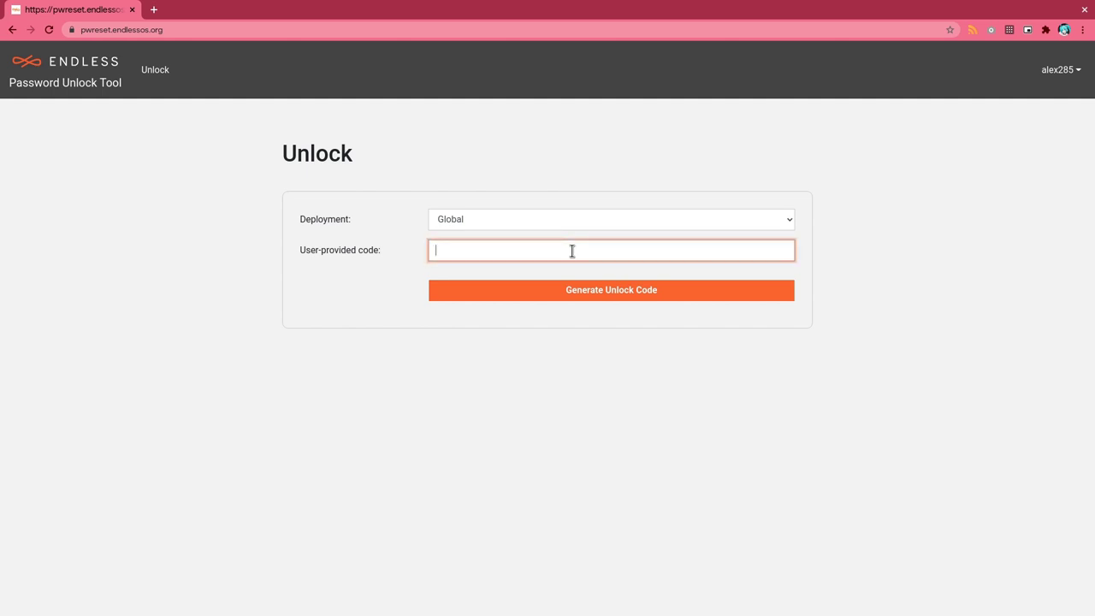
pyautogui.write('8491904')
pyautogui.click(524, 289)
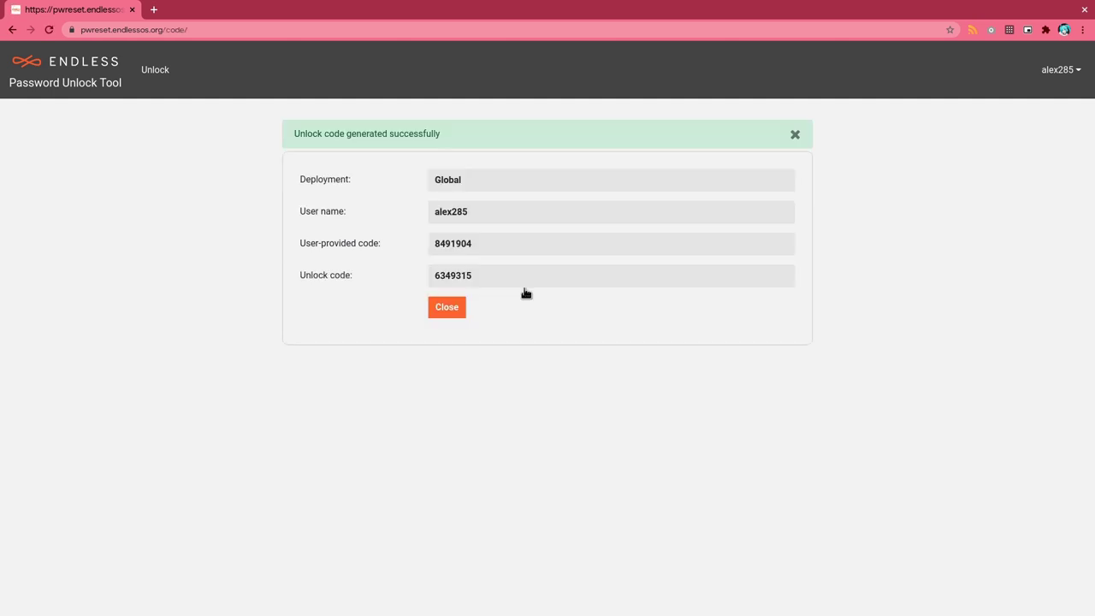
# Step: Copy the generated unlock code, paste it into the login screen's unlock field and submit
pyautogui.doubleClick(461, 274)
pyautogui.hotkey('ctrl', 'c')
pyautogui.rightClick(462, 273)
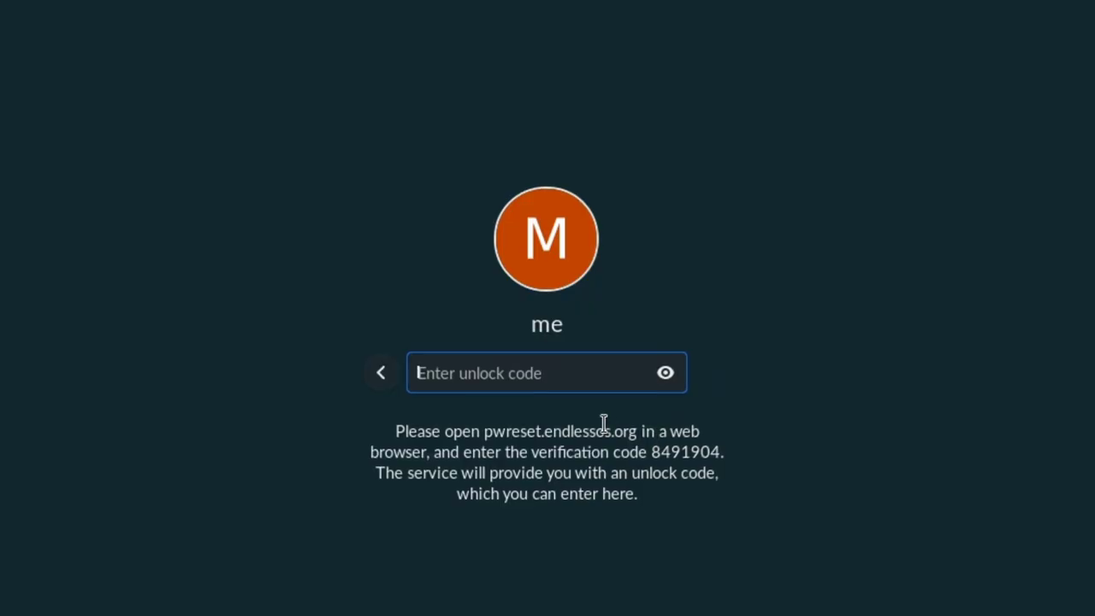
pyautogui.rightClick(581, 373)
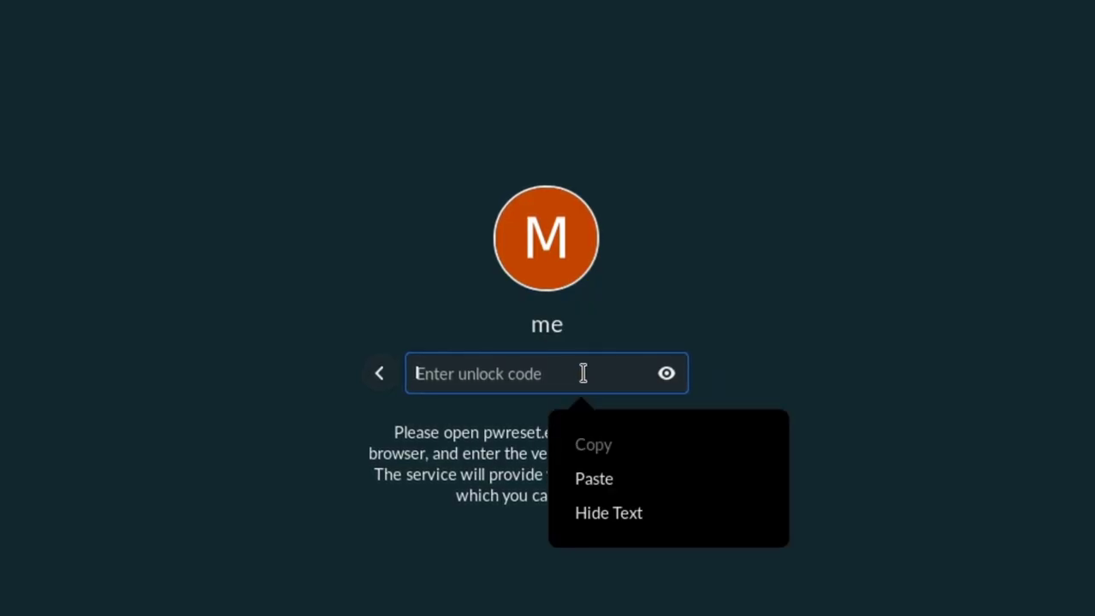
pyautogui.click(676, 484)
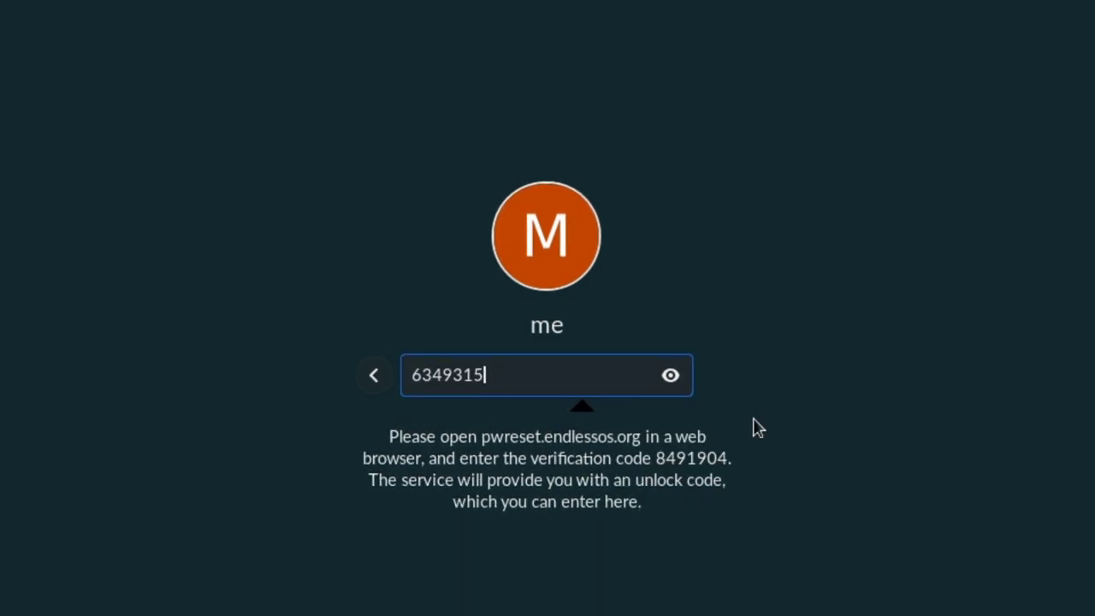
pyautogui.press('Return')
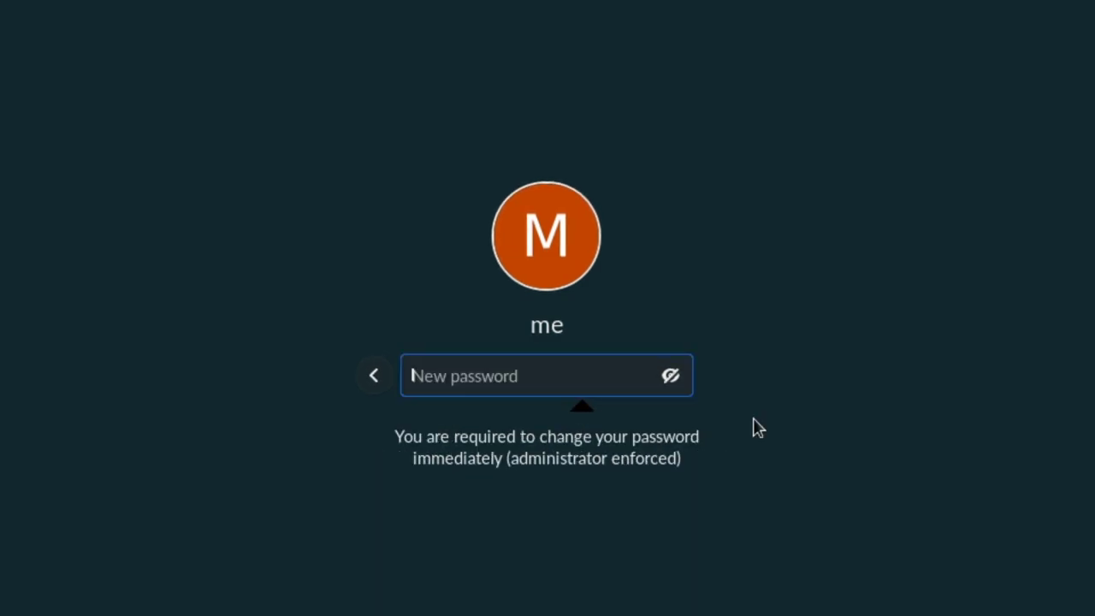
# Step: Set and confirm a new password, enter a password reminder, and finish signing in
pyautogui.click(673, 379)
pyautogui.write('a')
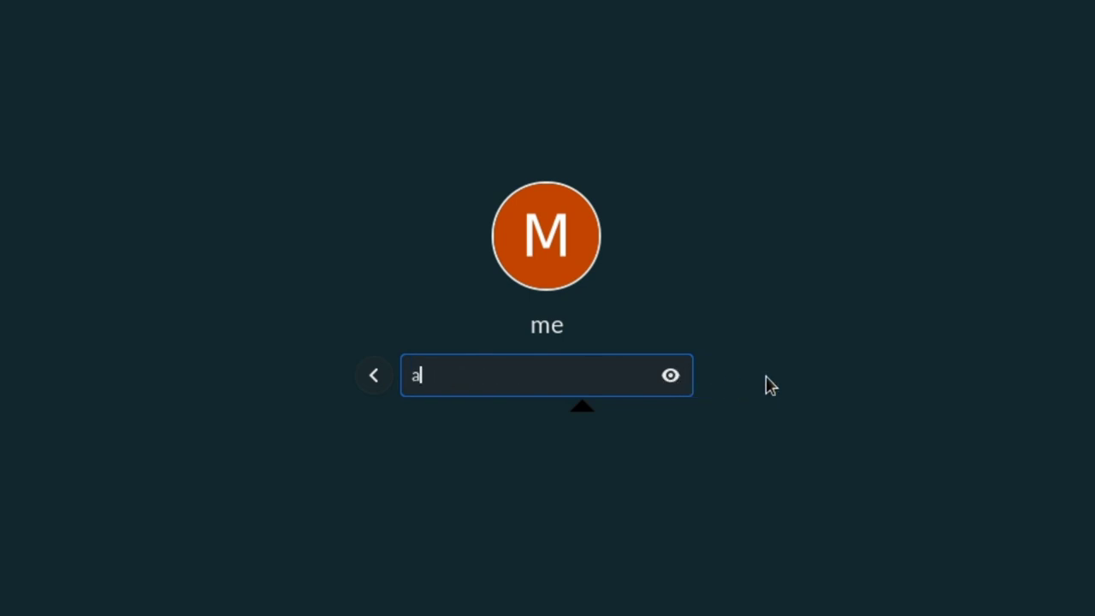
pyautogui.write('aaa')
pyautogui.press('Return')
pyautogui.write('aaaa')
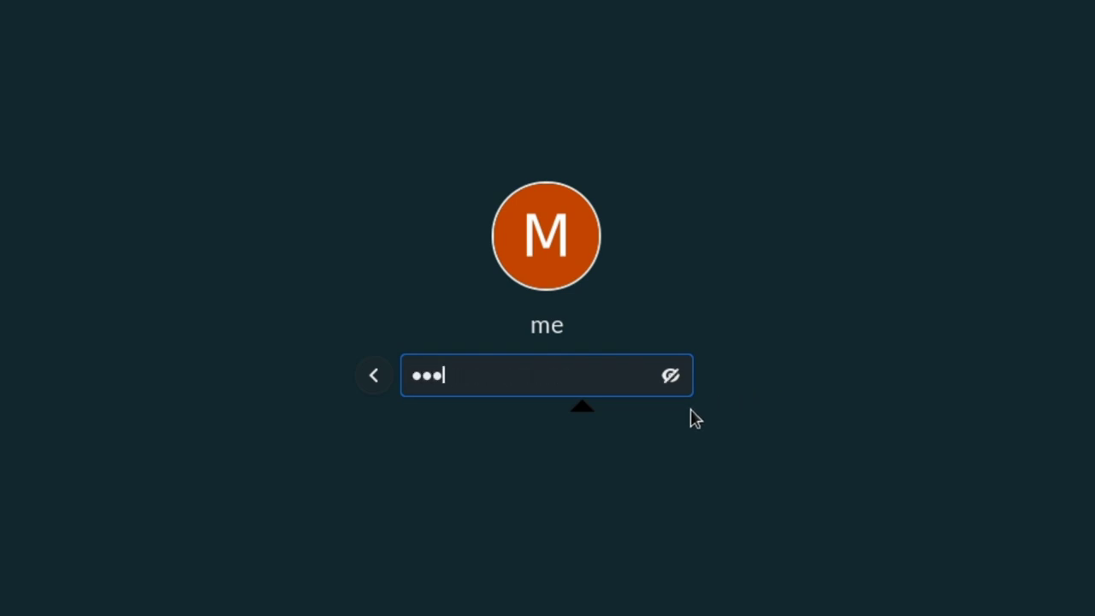
pyautogui.press('Return')
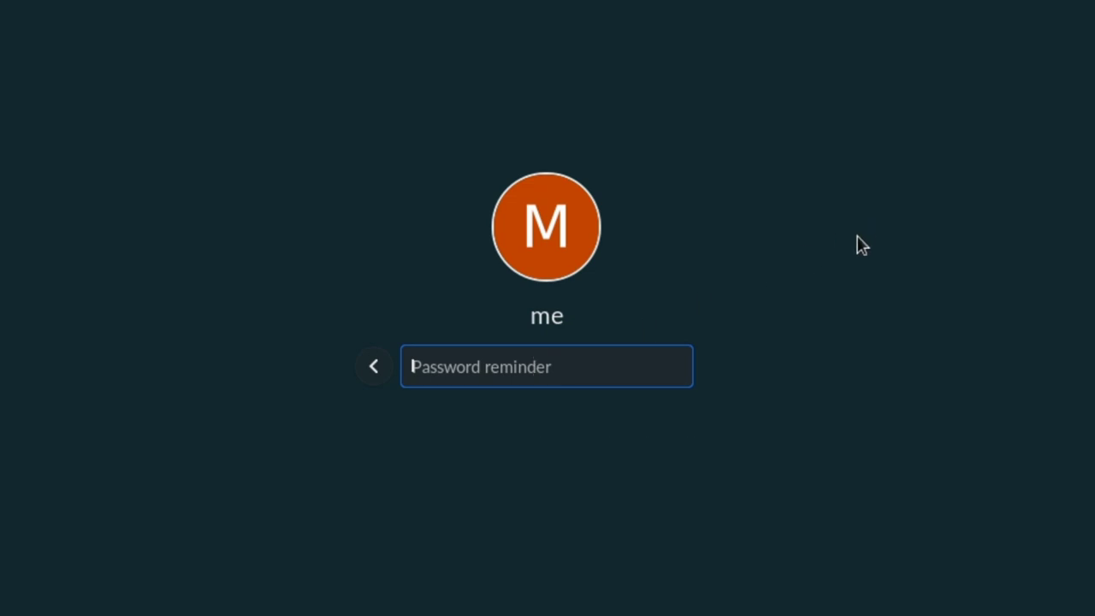
pyautogui.write('fout times')
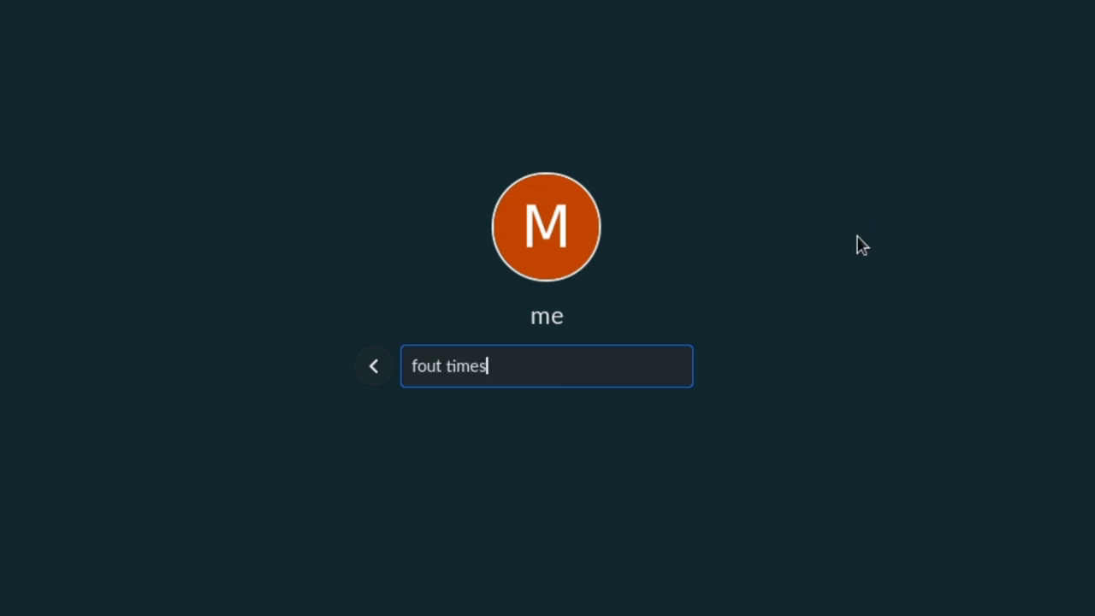
pyautogui.write(' a')
pyautogui.press('Return')
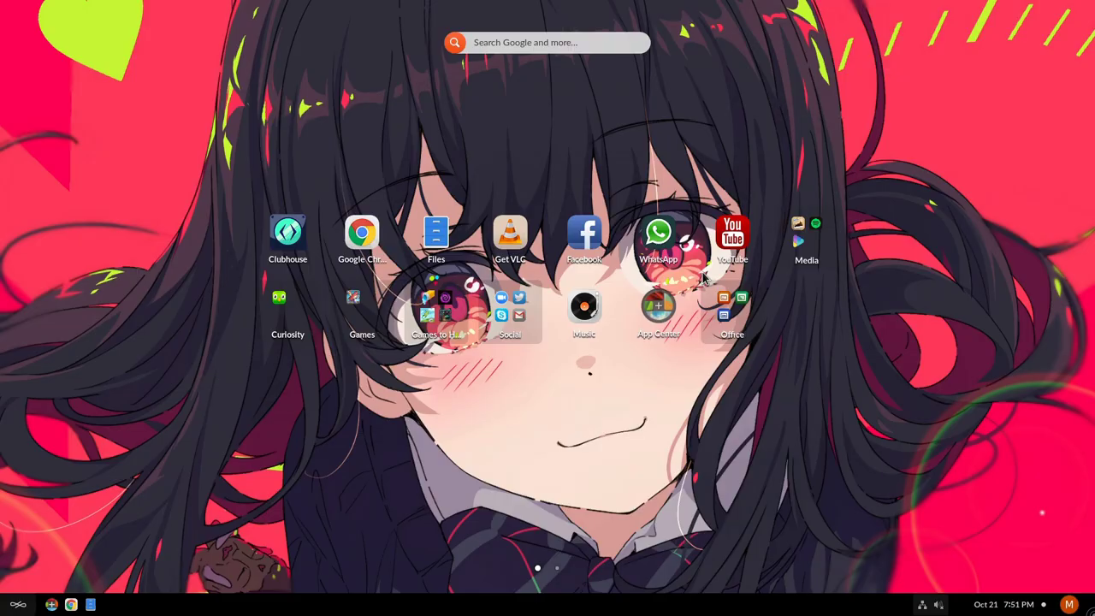